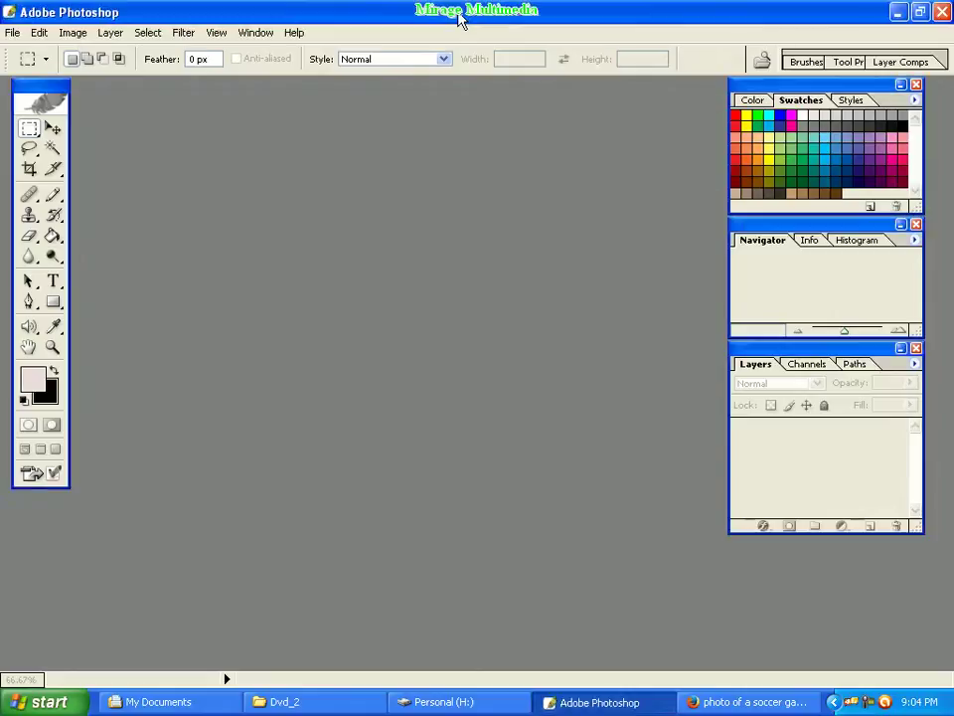
Step: Reopen Cristiano_Ronaldo.jpg from recent files, maximize its window and redock the Swatches panel
{"action": "left_click", "coordinate": [13, 32]}
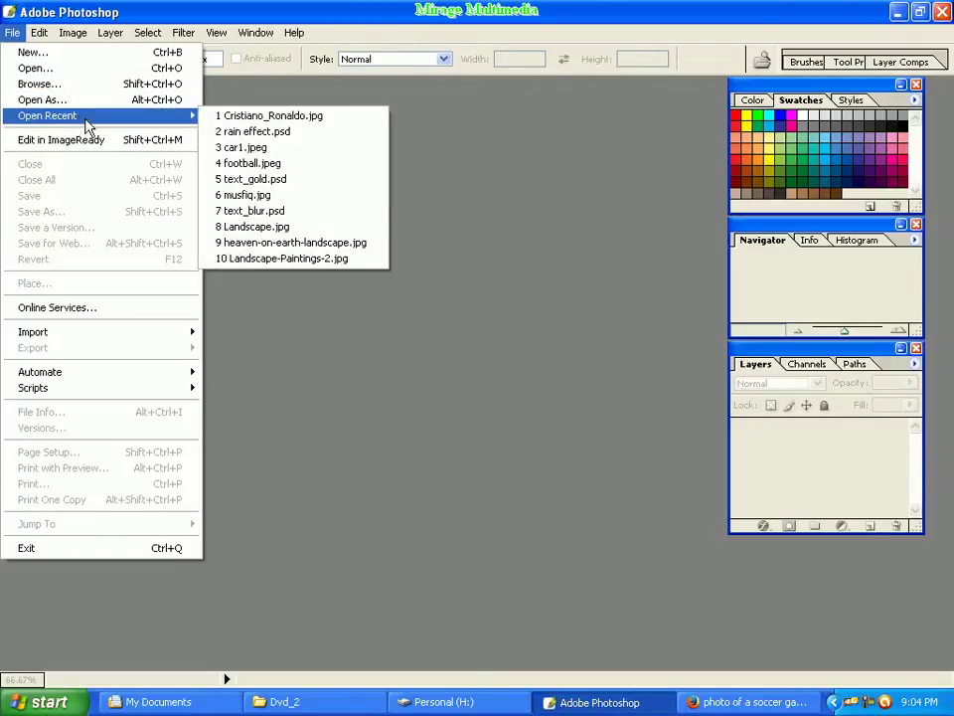
{"action": "mouse_move", "coordinate": [60, 115]}
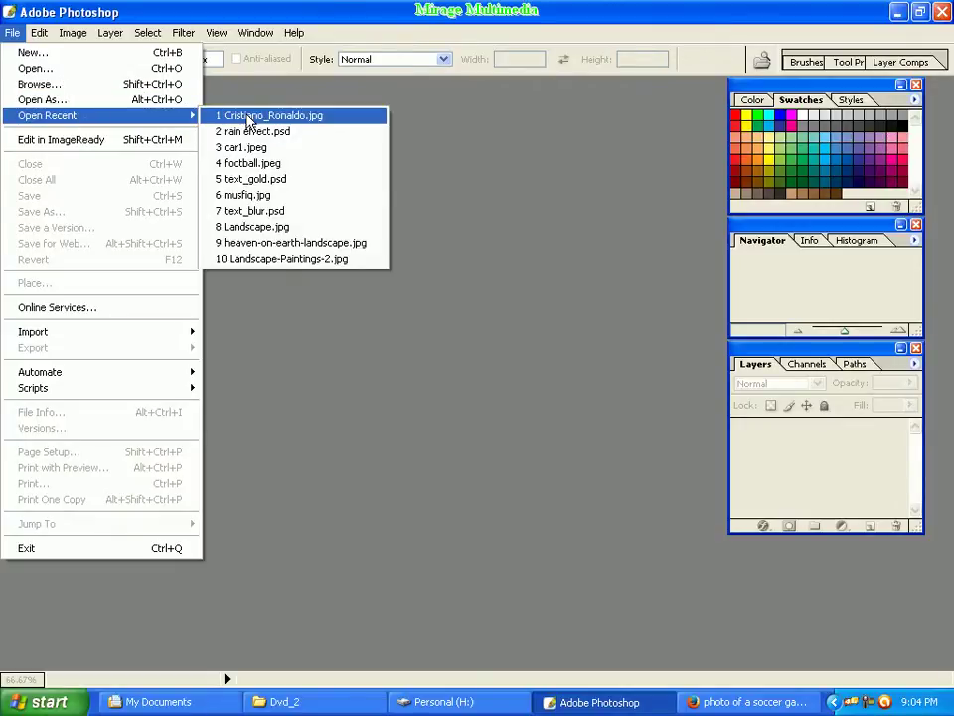
{"action": "left_click", "coordinate": [247, 119]}
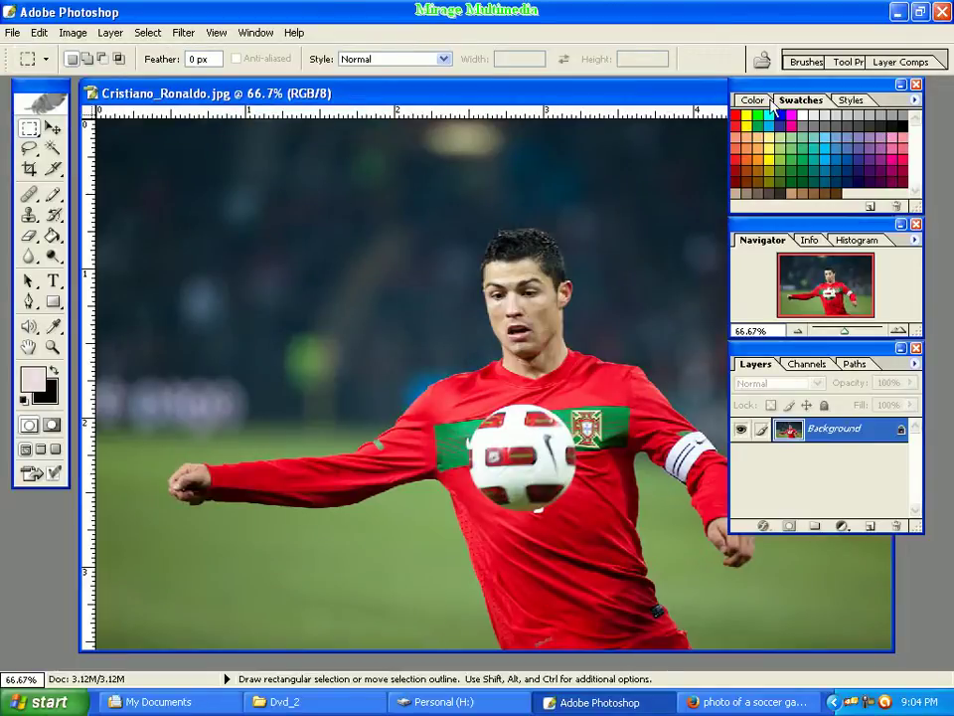
{"action": "left_click_drag", "start_coordinate": [819, 97], "coordinate": [650, 111]}
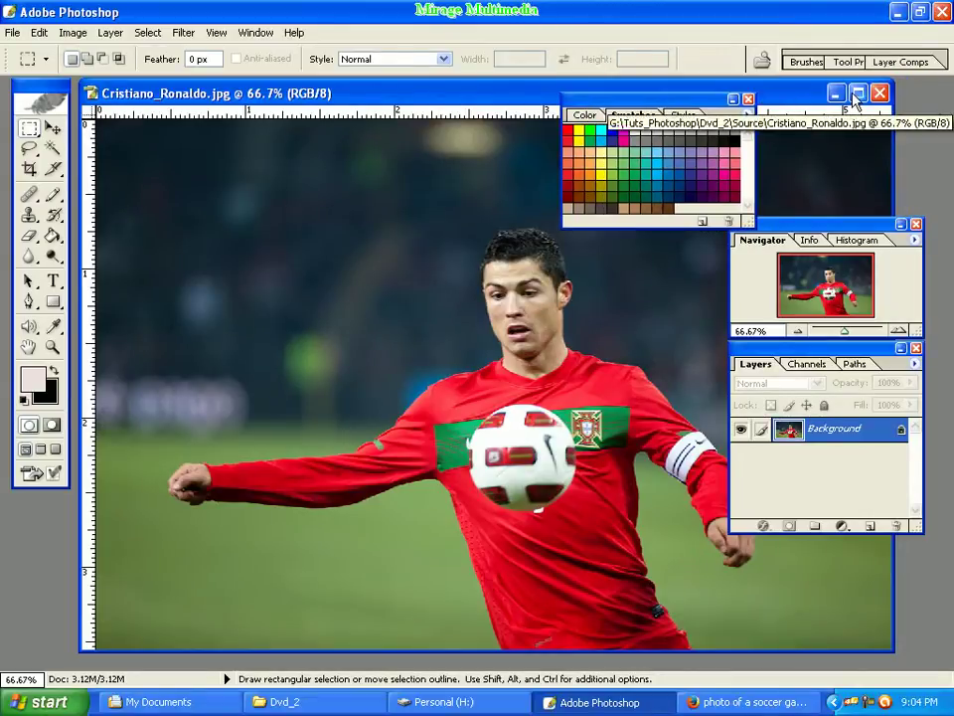
{"action": "left_click", "coordinate": [858, 92]}
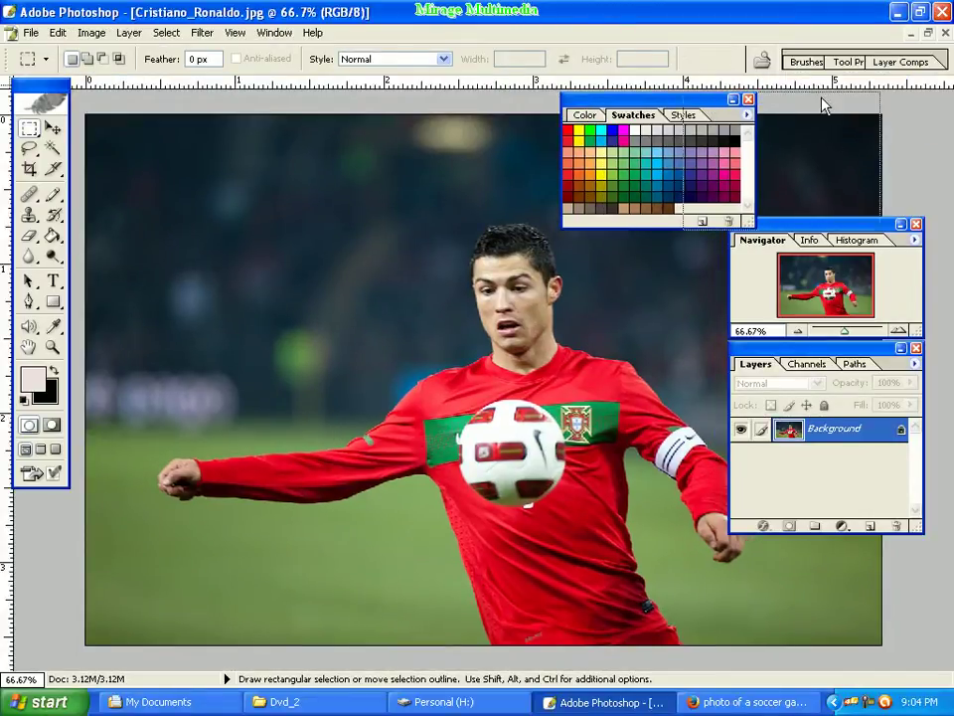
{"action": "left_click_drag", "start_coordinate": [690, 104], "coordinate": [857, 92]}
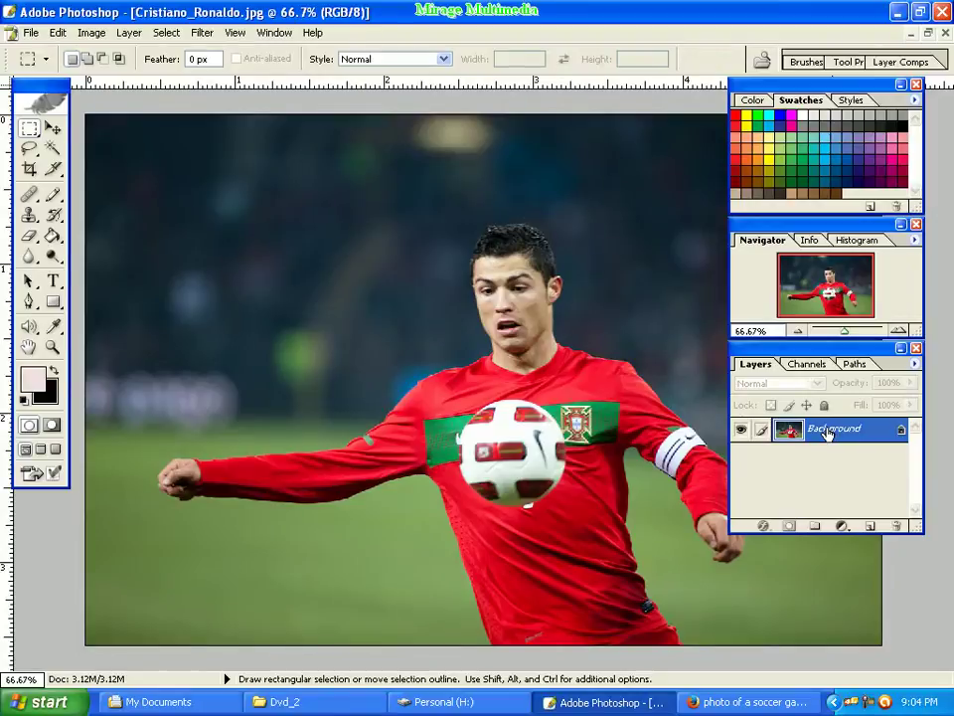
Step: Duplicate the Background layer as 'Background copy' from its context menu
{"action": "right_click", "coordinate": [827, 431]}
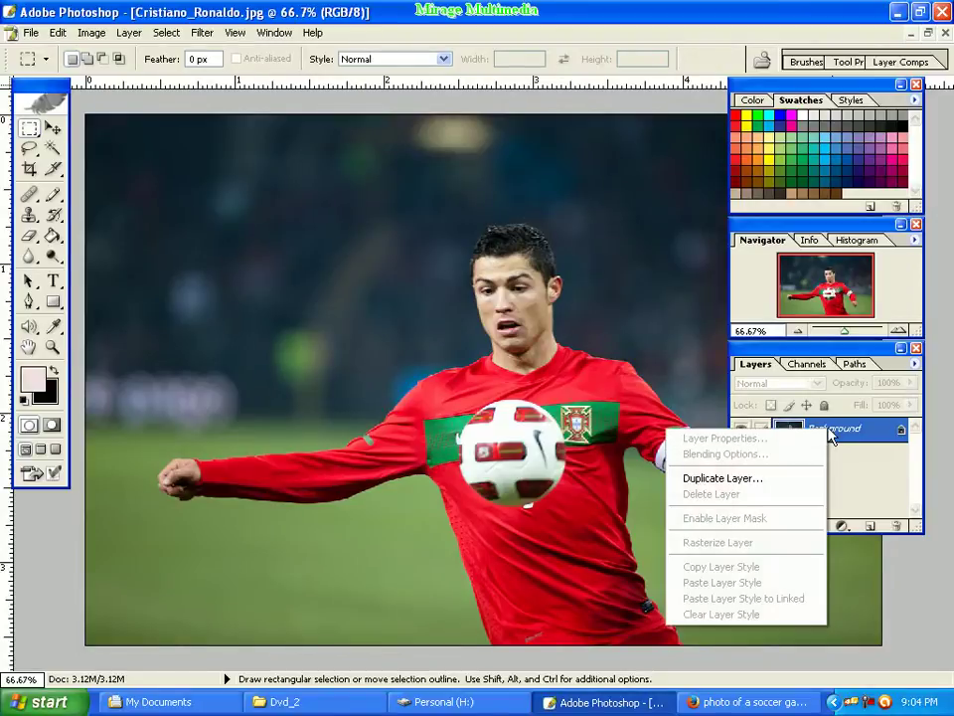
{"action": "left_click", "coordinate": [785, 481]}
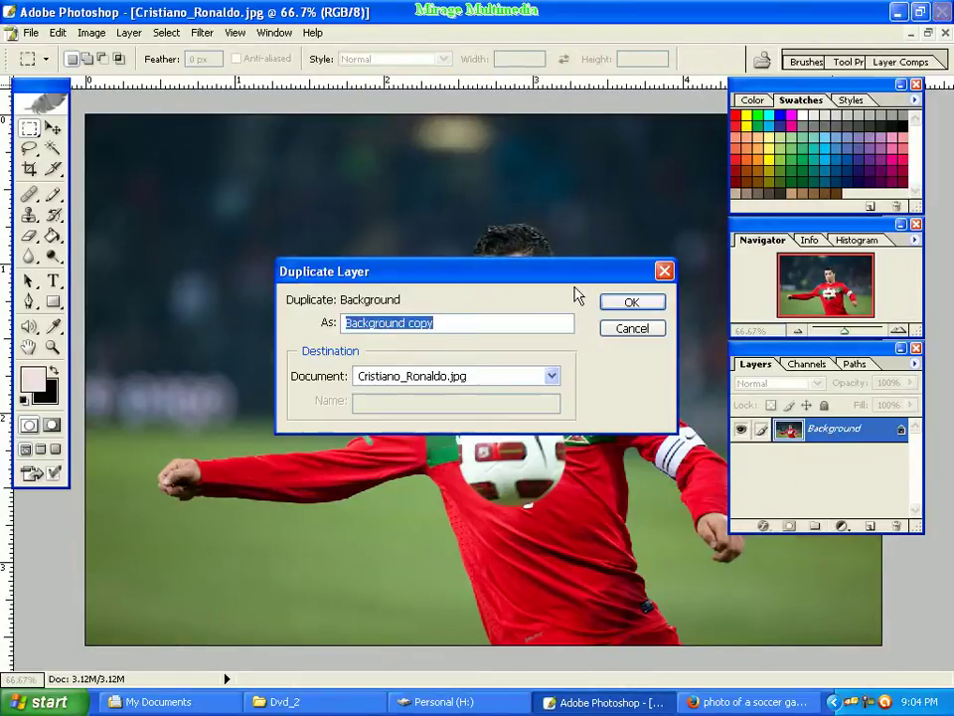
{"action": "left_click", "coordinate": [624, 301]}
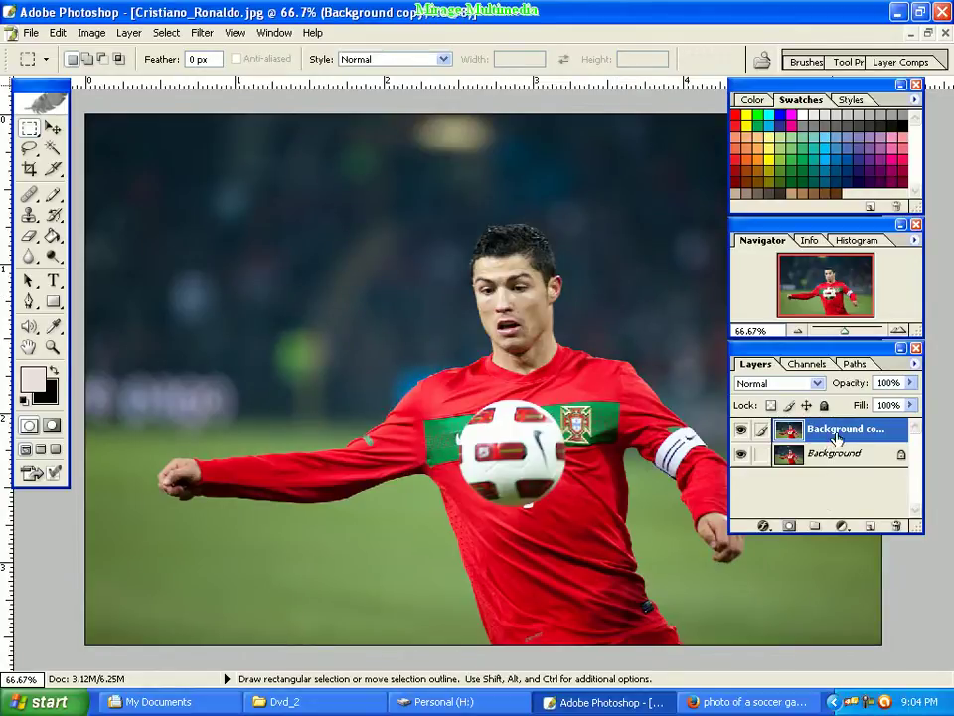
Step: Apply Pixelate > Pointillize with a cell size of 10 to the Background copy layer
{"action": "left_click", "coordinate": [202, 38]}
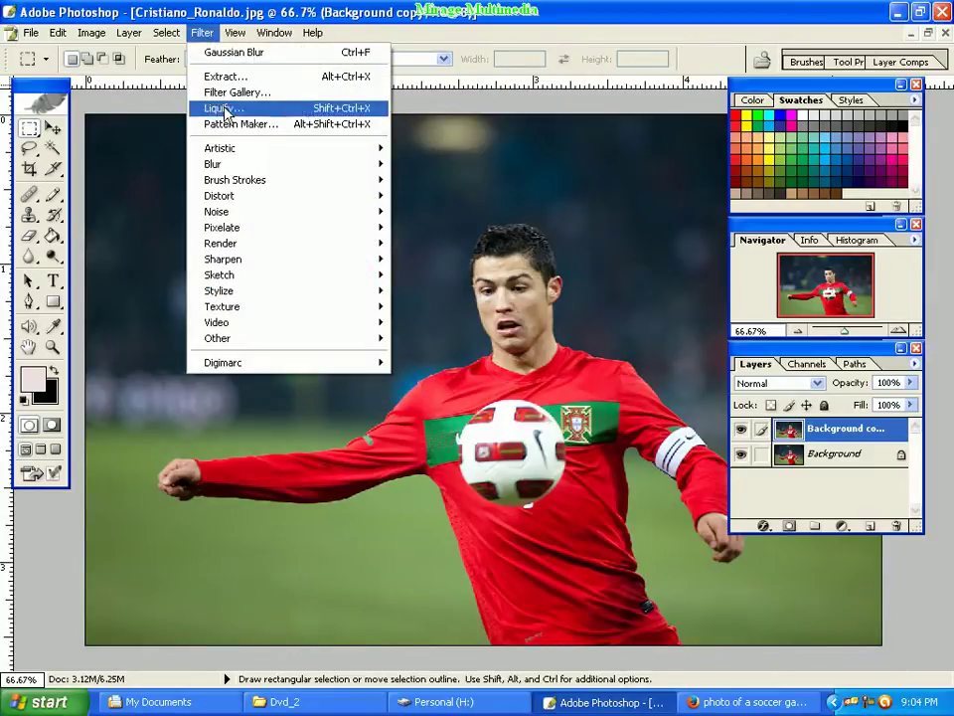
{"action": "mouse_move", "coordinate": [221, 228]}
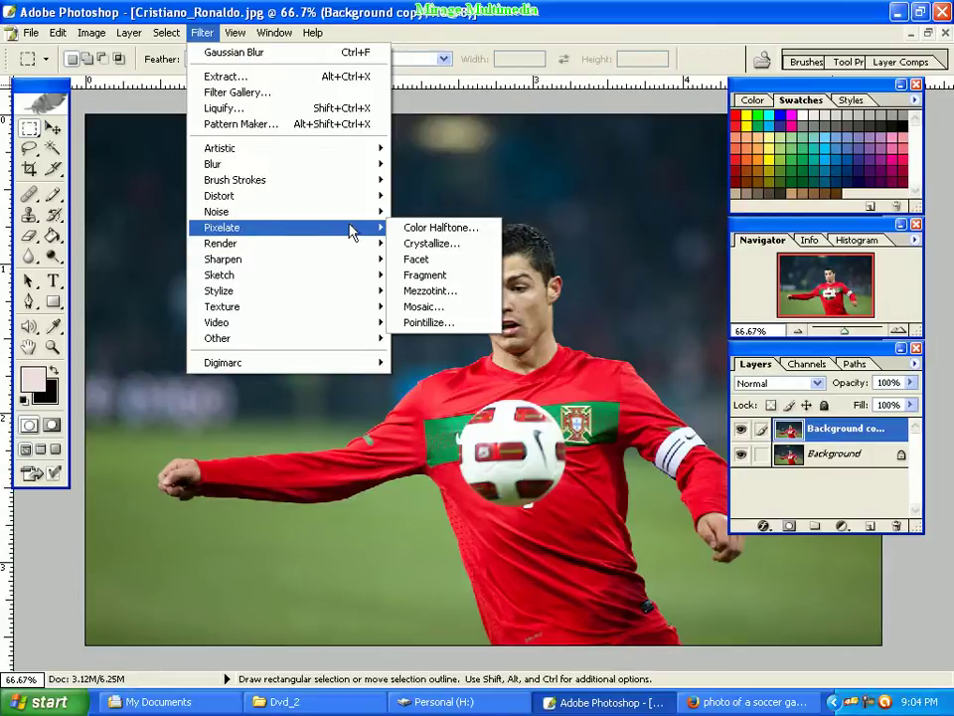
{"action": "left_click", "coordinate": [425, 322]}
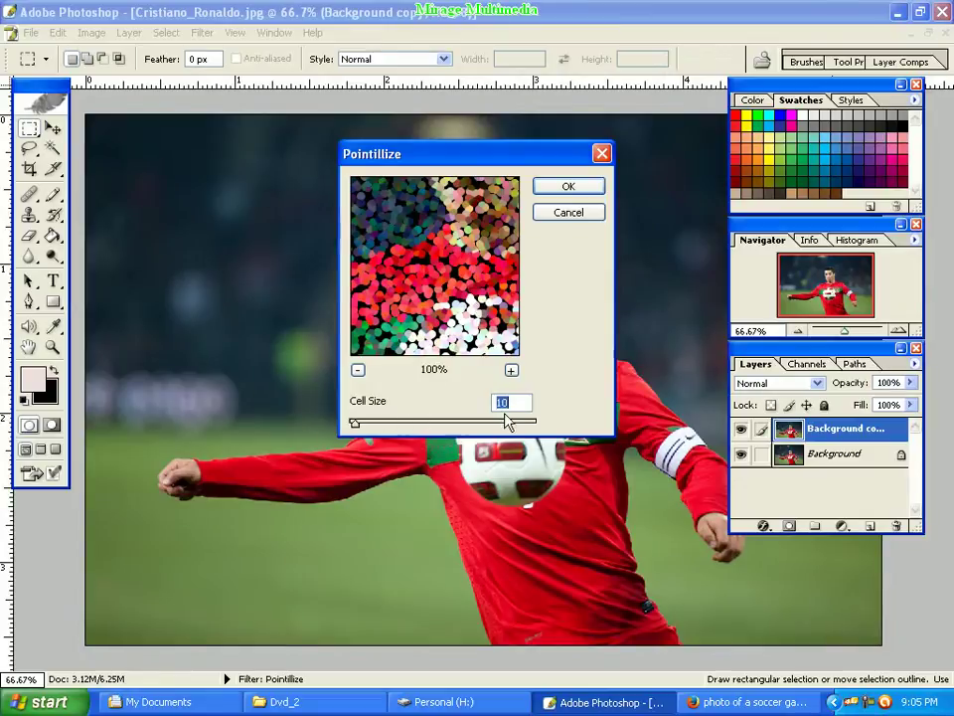
{"action": "mouse_move", "coordinate": [355, 428]}
{"action": "left_mouse_down"}
{"action": "mouse_move", "coordinate": [364, 434]}
{"action": "mouse_move", "coordinate": [356, 427]}
{"action": "left_mouse_up"}
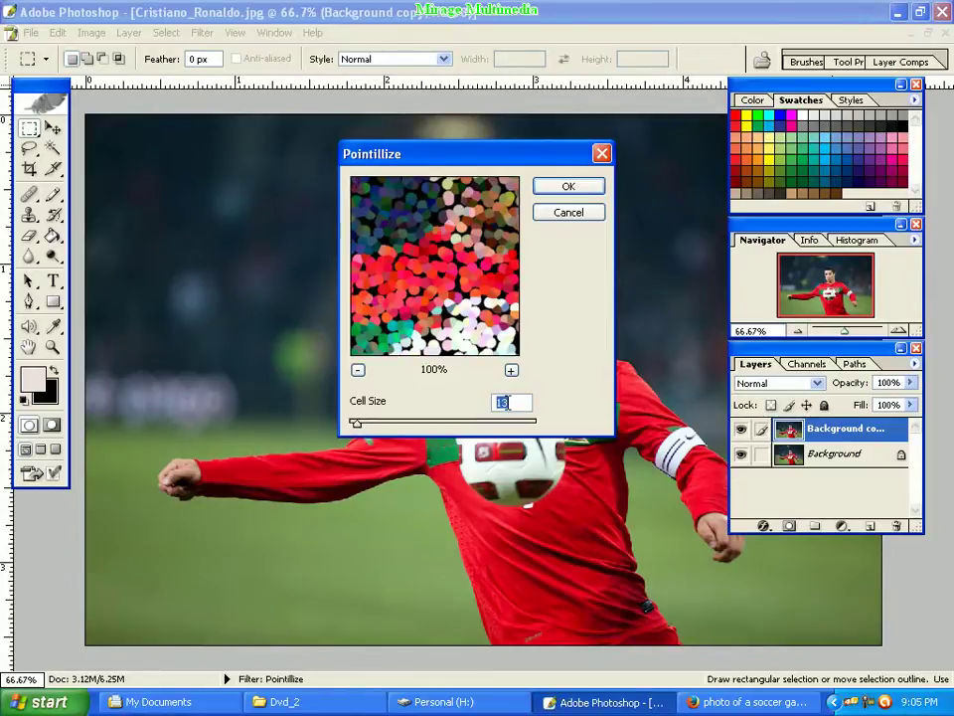
{"action": "type", "text": "1"}
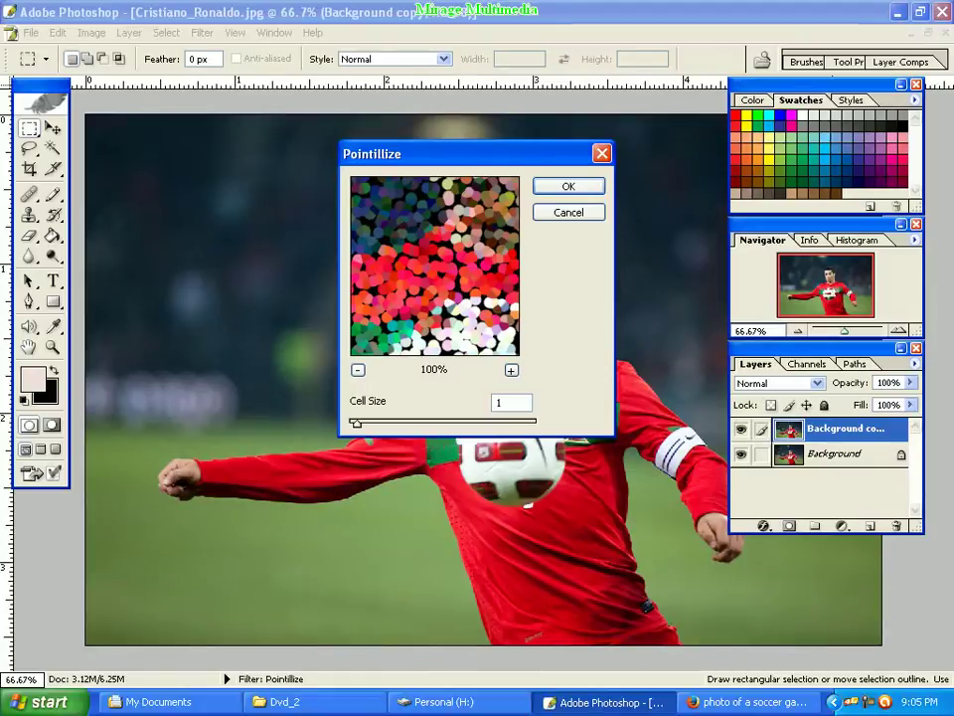
{"action": "type", "text": "0"}
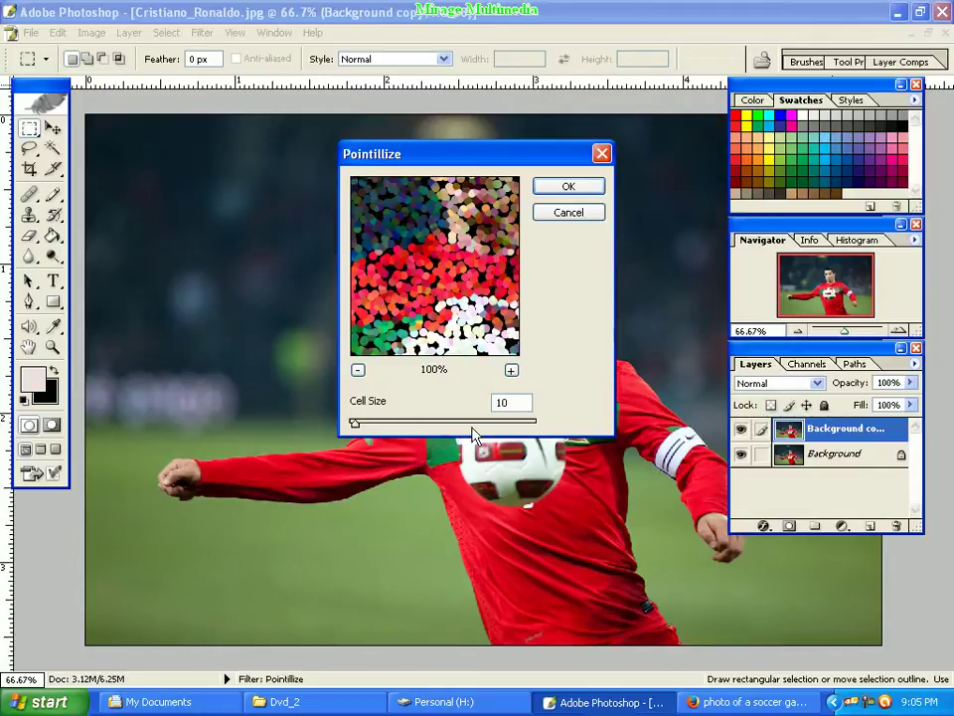
{"action": "left_click", "coordinate": [569, 189]}
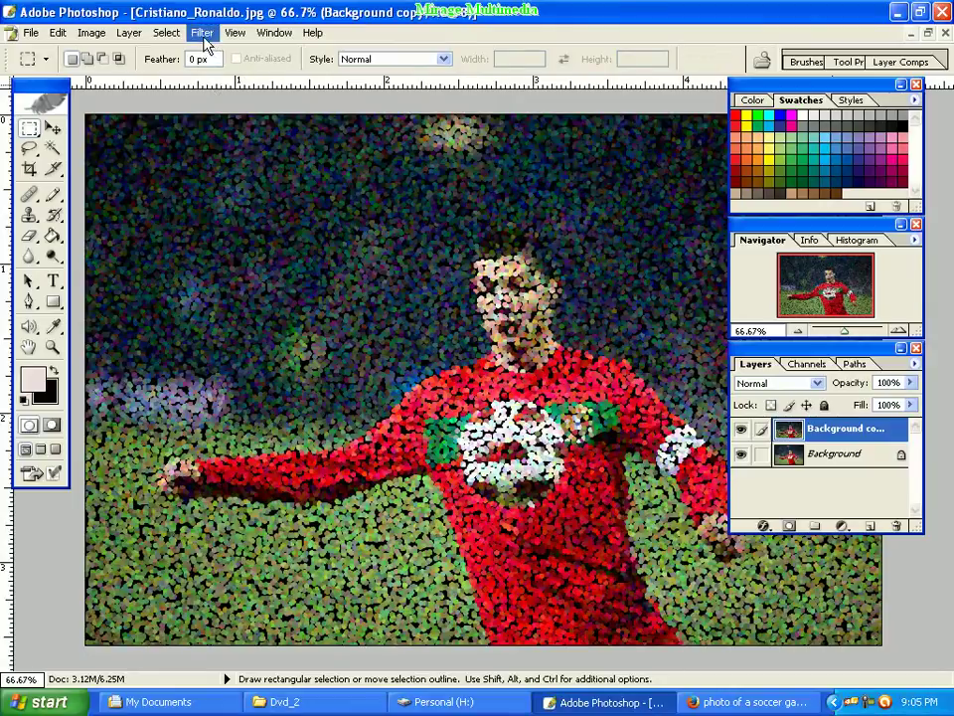
Step: Reapply the Pointillize filter three more times with Ctrl+F to darken and thin the dots
{"action": "left_click", "coordinate": [203, 36]}
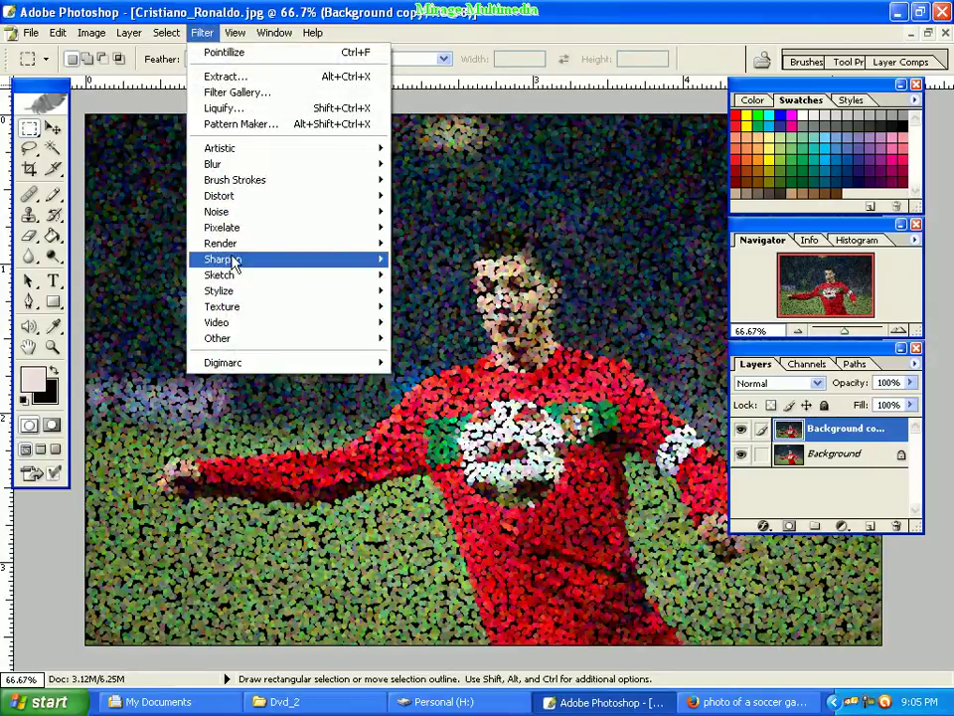
{"action": "mouse_move", "coordinate": [222, 227]}
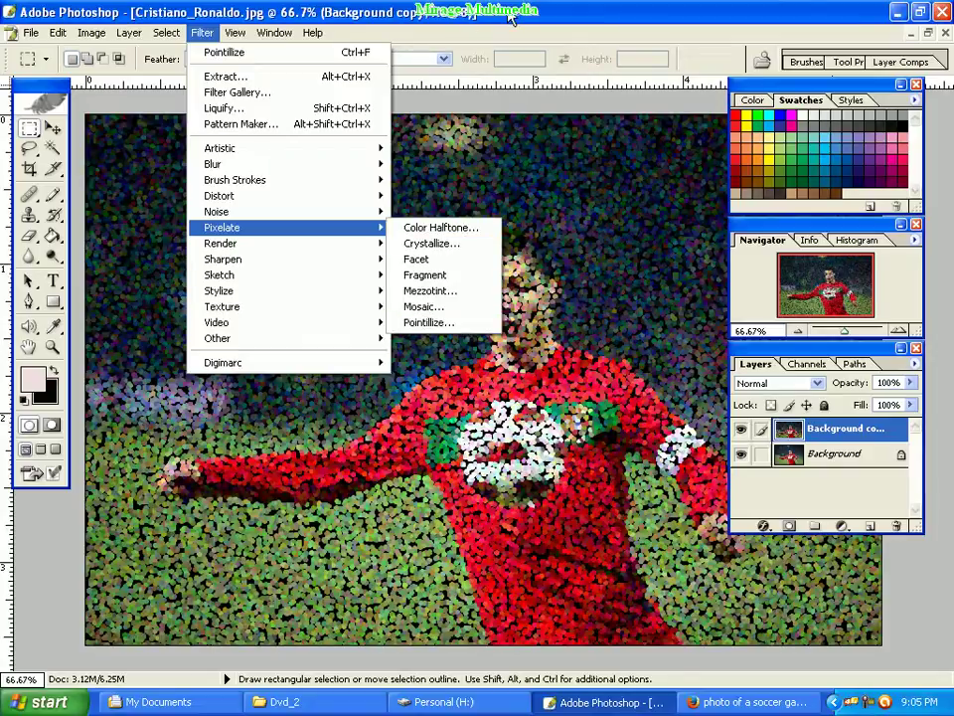
{"action": "left_click", "coordinate": [381, 11]}
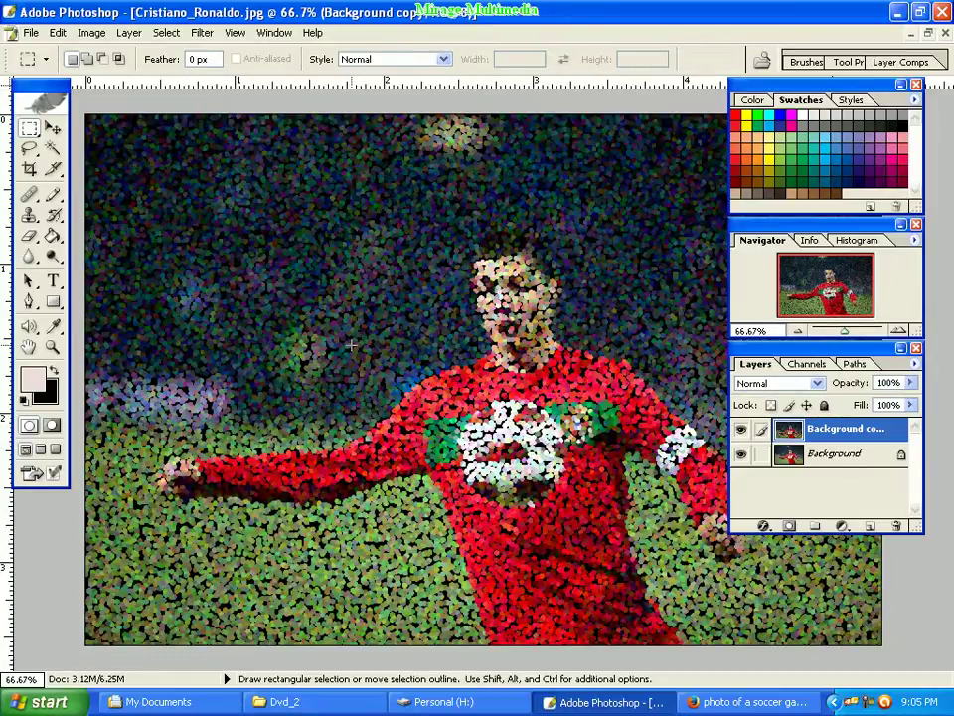
{"action": "key", "text": "ctrl"}
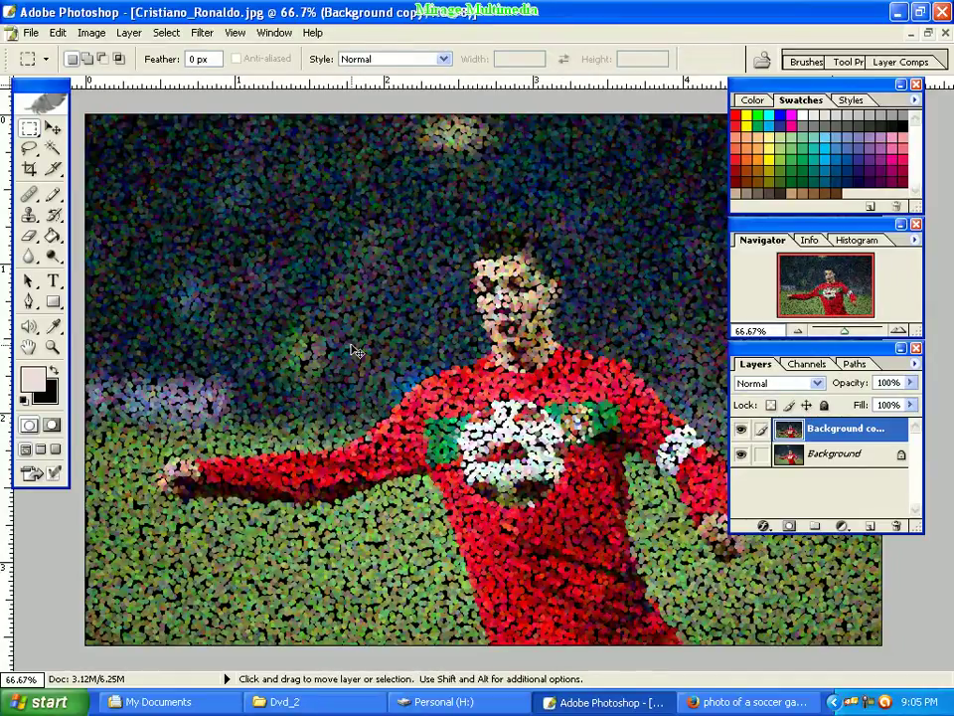
{"action": "key", "text": "ctrl+f"}
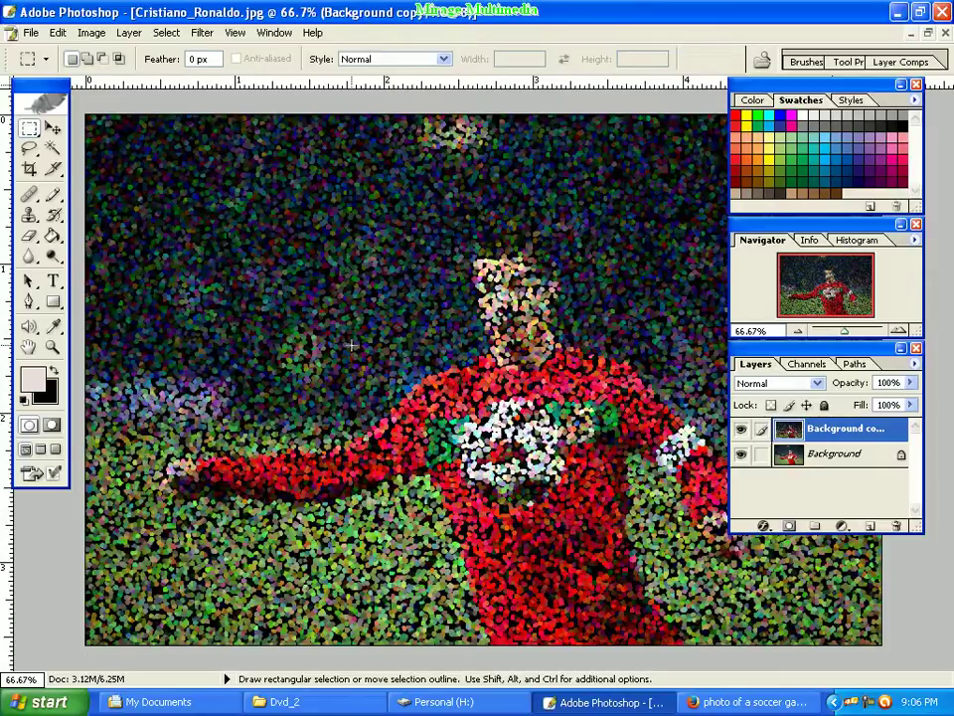
{"action": "key", "text": "ctrl+f"}
{"action": "key", "text": "ctrl+f"}
{"action": "key", "text": "ctrl+f"}
{"action": "key", "text": "ctrl+f"}
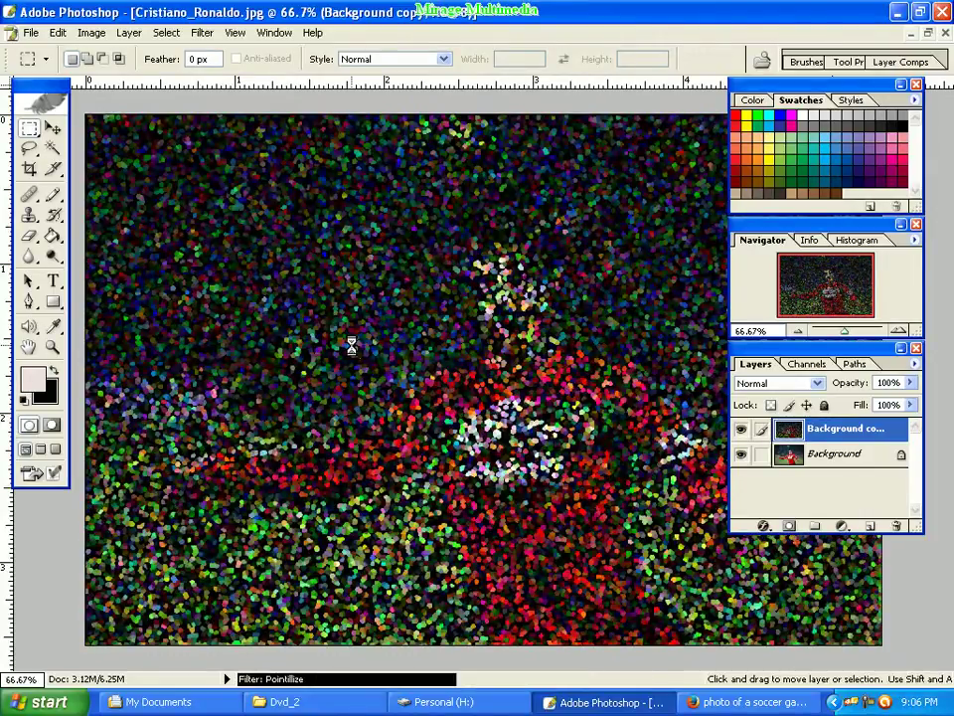
{"action": "key", "text": "ctrl+f"}
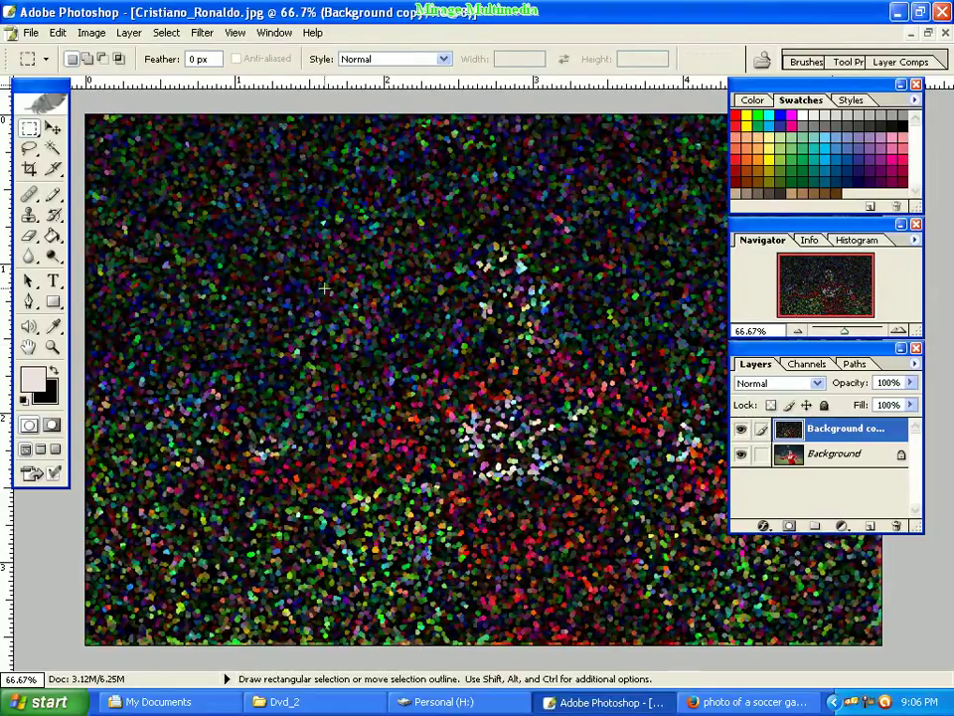
Step: Apply an Image > Adjustments > Threshold at level 34 to the dotted layer
{"action": "left_click", "coordinate": [92, 36]}
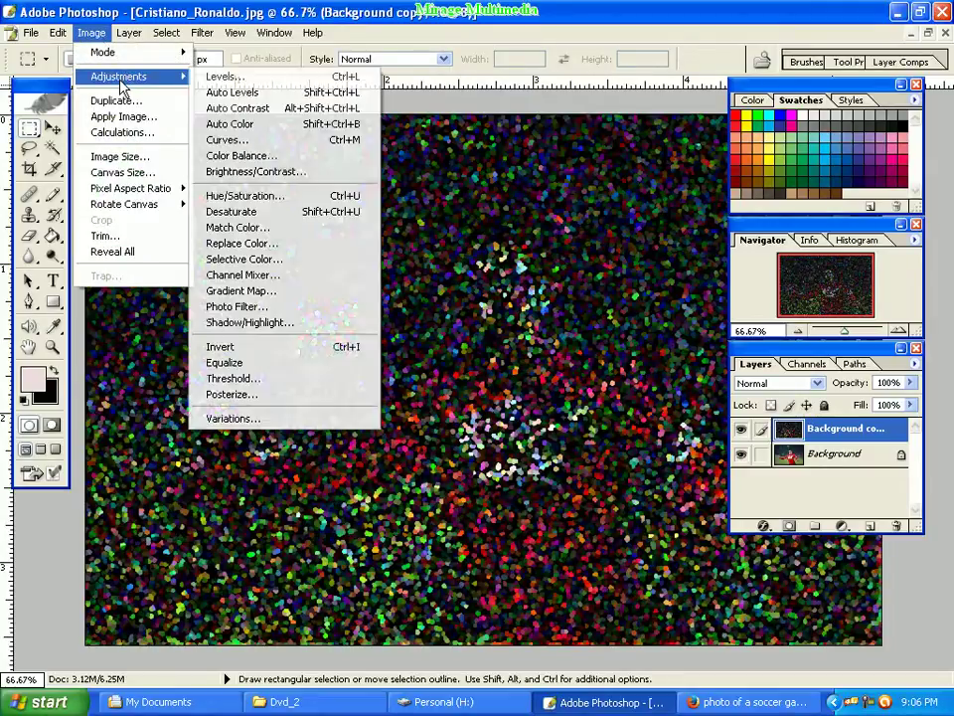
{"action": "mouse_move", "coordinate": [119, 76]}
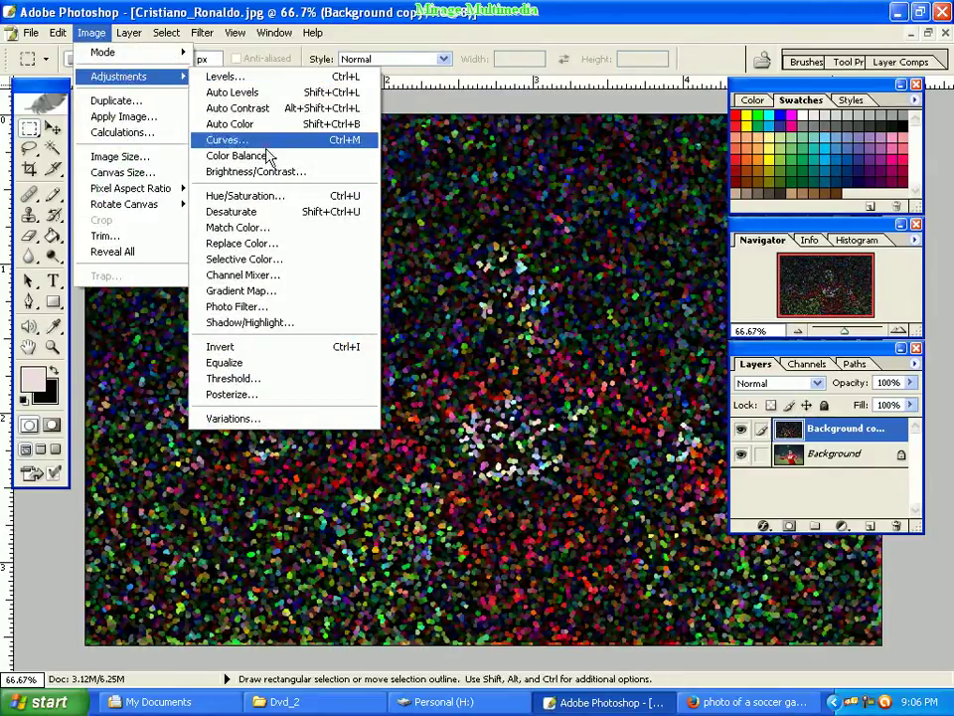
{"action": "left_click", "coordinate": [291, 387]}
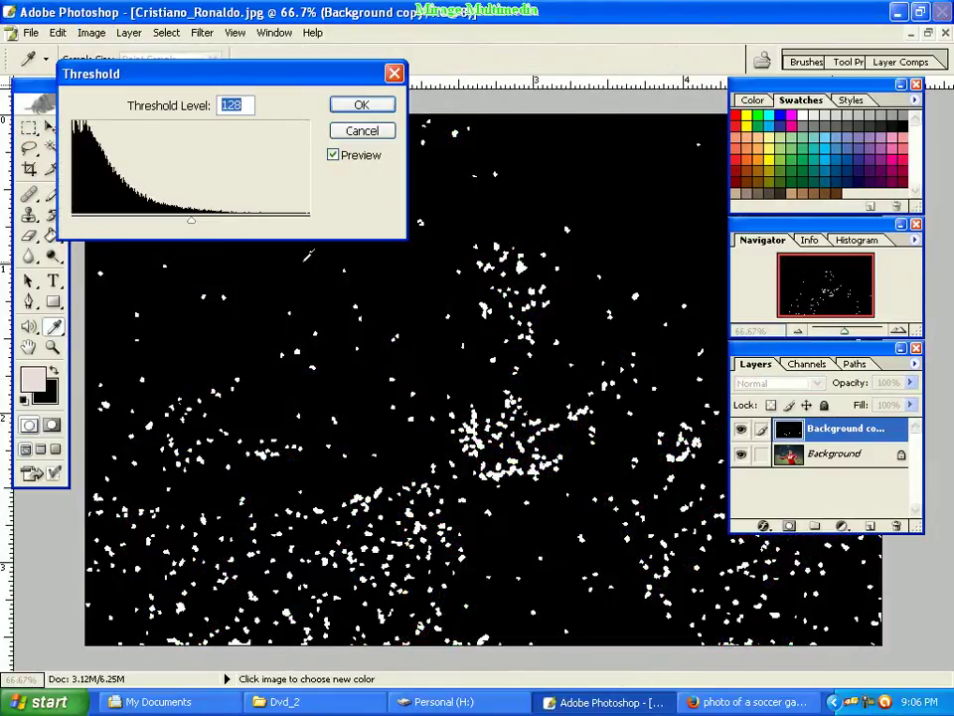
{"action": "left_click_drag", "start_coordinate": [271, 82], "coordinate": [338, 78]}
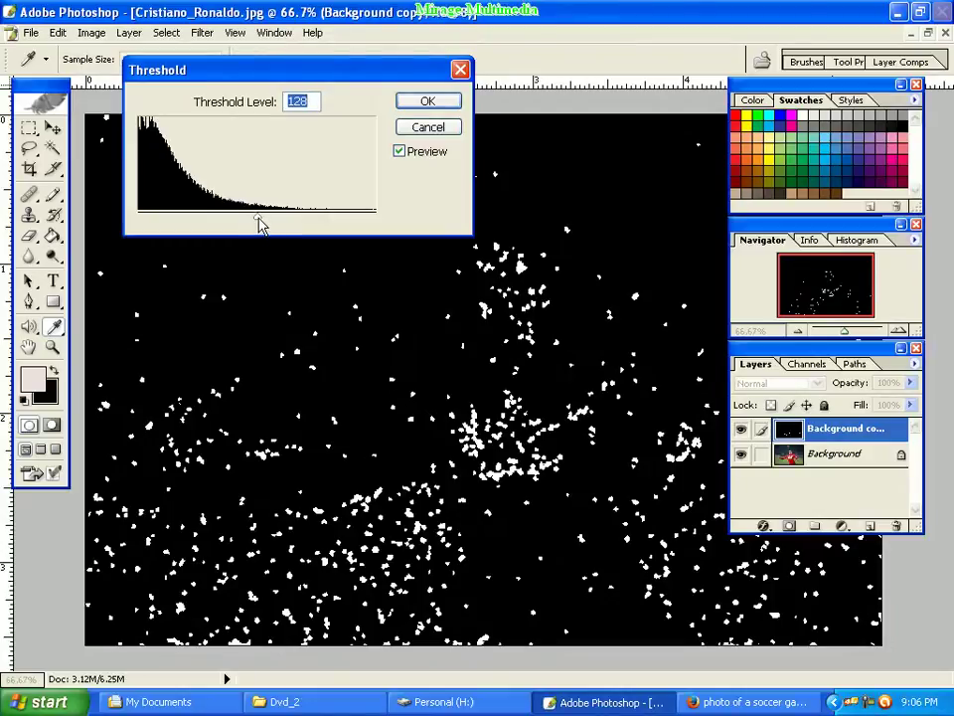
{"action": "left_click", "coordinate": [257, 221]}
{"action": "mouse_move", "coordinate": [257, 221]}
{"action": "left_mouse_down"}
{"action": "mouse_move", "coordinate": [179, 219]}
{"action": "mouse_move", "coordinate": [220, 217]}
{"action": "left_mouse_up"}
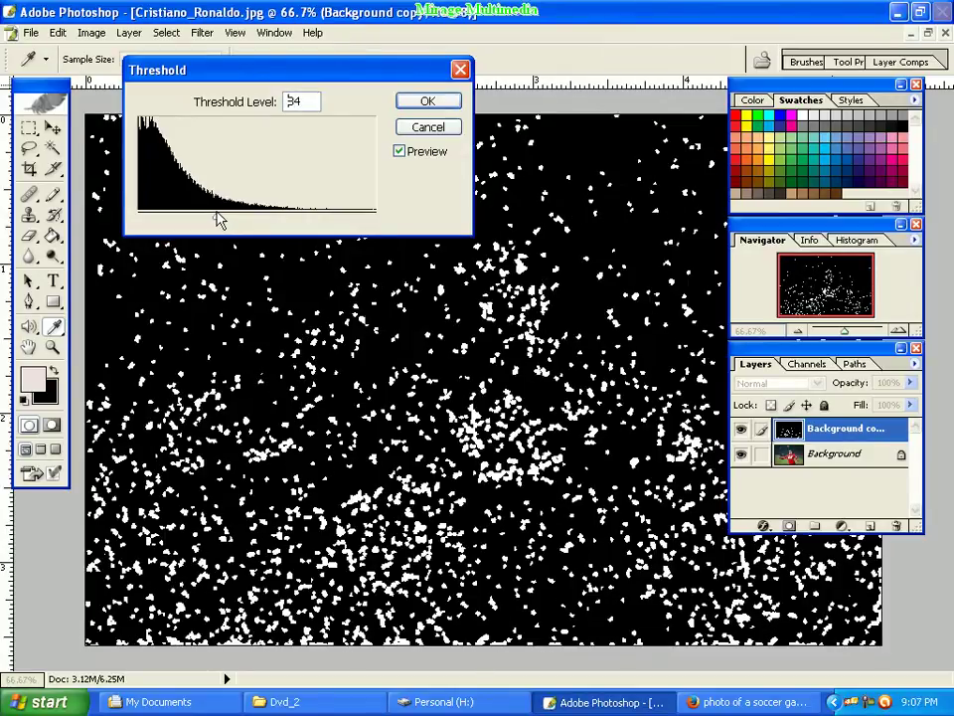
{"action": "left_click", "coordinate": [220, 220]}
{"action": "left_click", "coordinate": [425, 102]}
{"action": "key", "text": "m"}
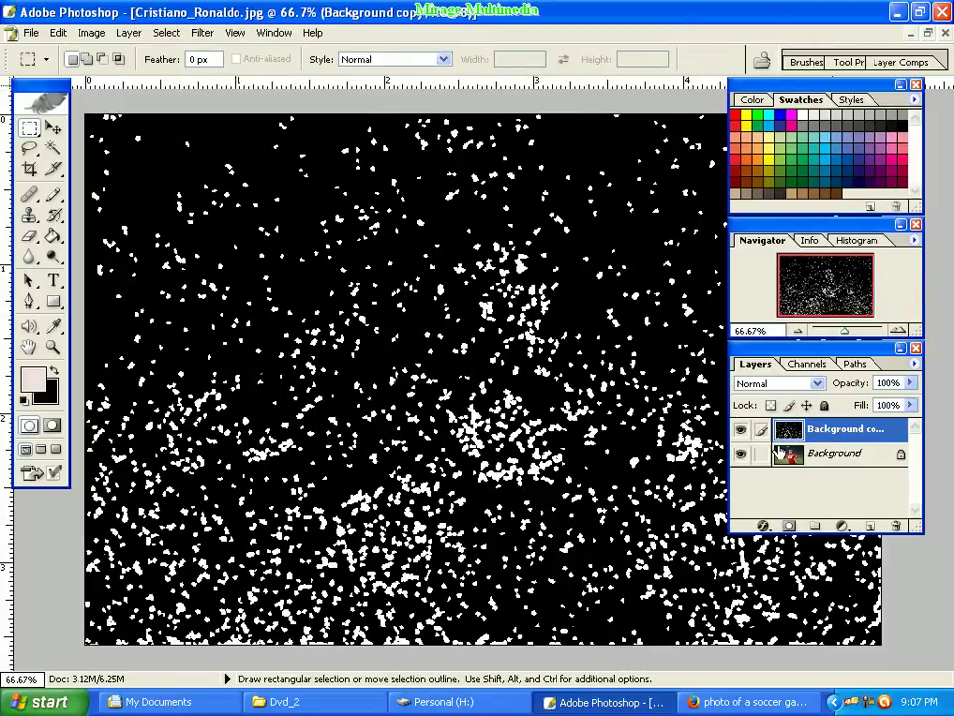
Step: Set the Background copy layer's blend mode to Screen
{"action": "left_click", "coordinate": [818, 385]}
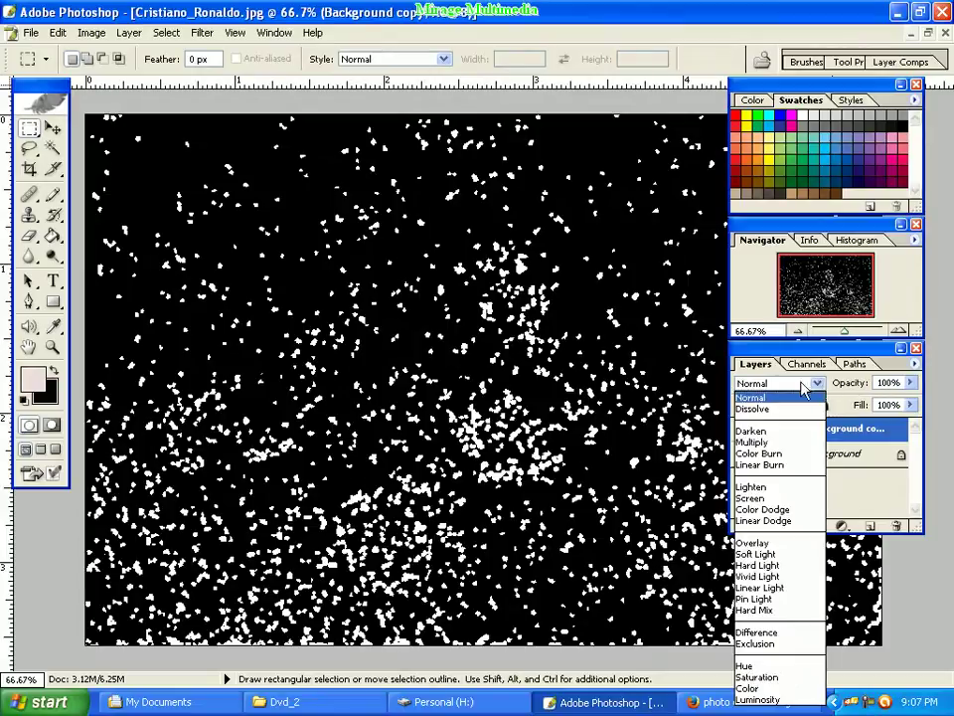
{"action": "left_click", "coordinate": [779, 498]}
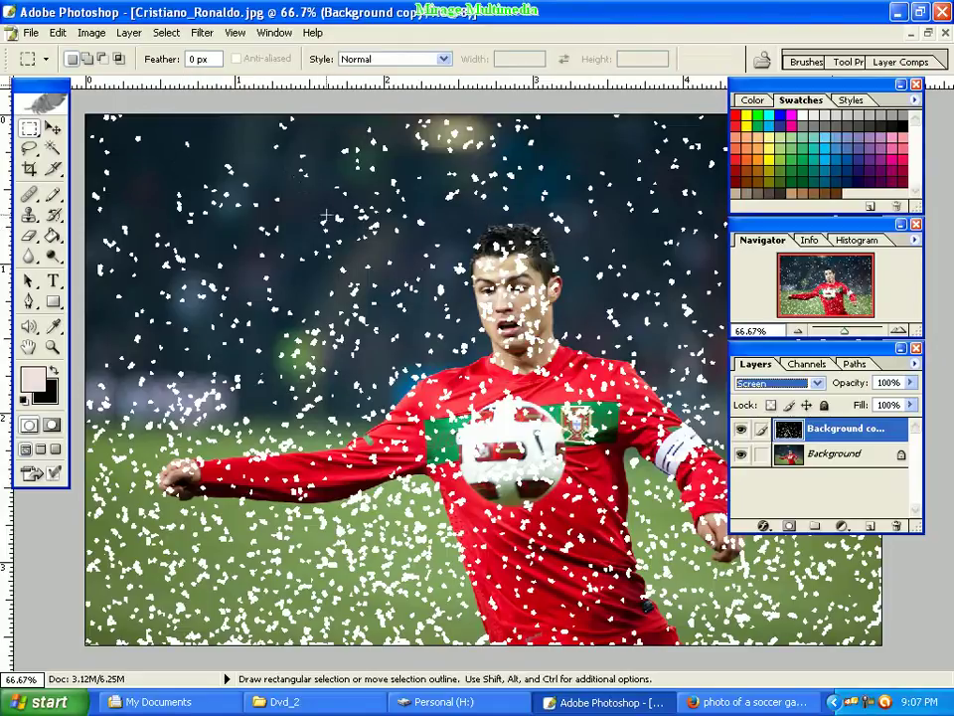
{"action": "left_click", "coordinate": [199, 36]}
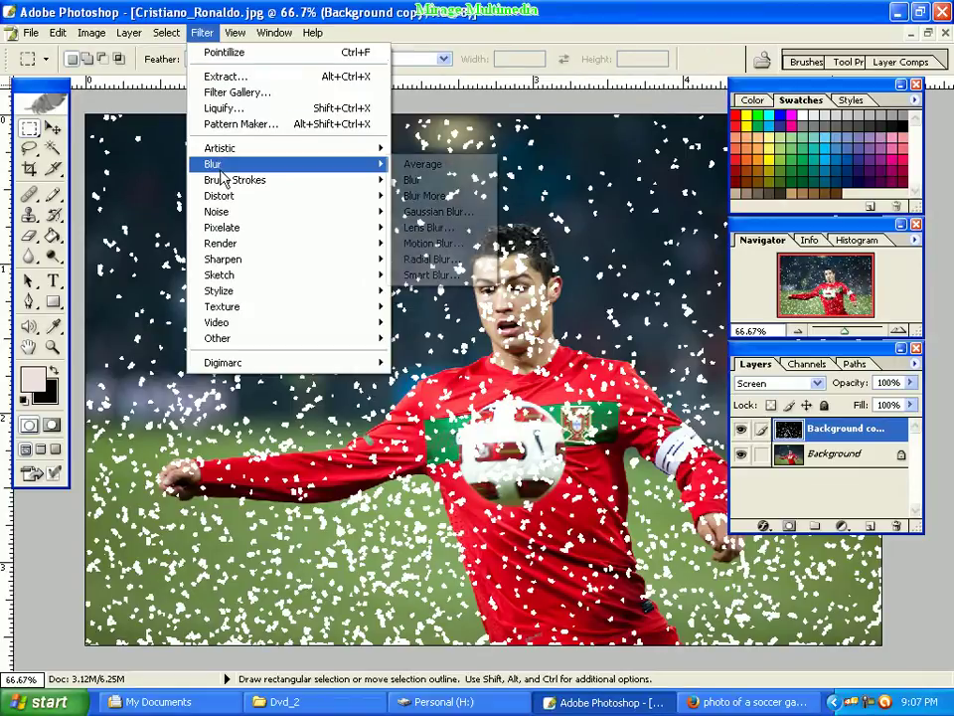
{"action": "mouse_move", "coordinate": [213, 164]}
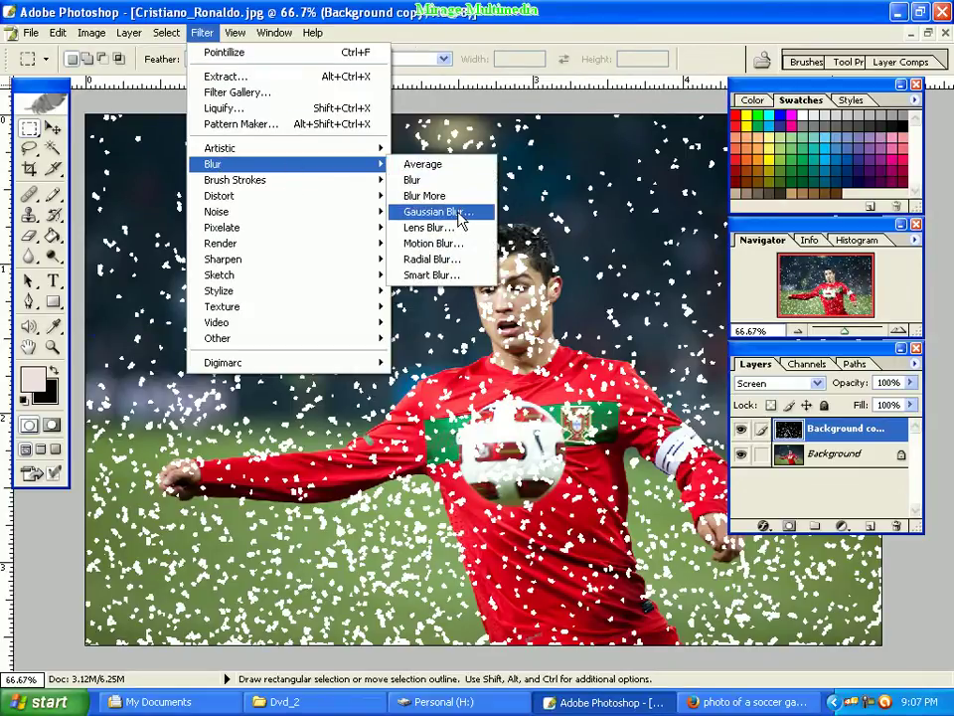
Step: Apply a Gaussian Blur with a 2.0-pixel radius to the snow layer
{"action": "left_click", "coordinate": [462, 216]}
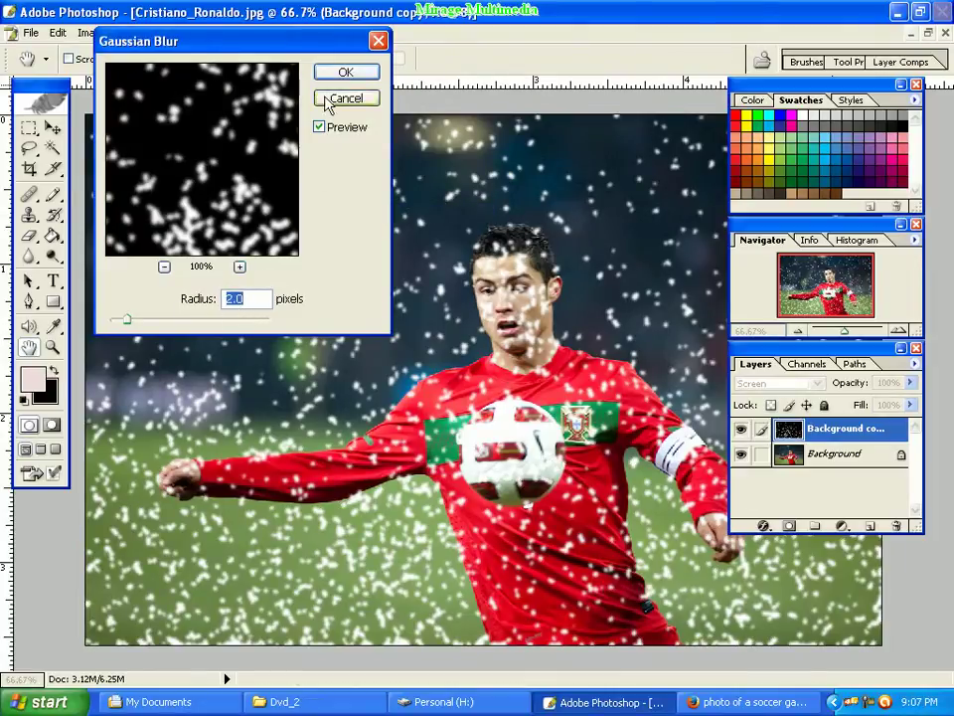
{"action": "left_click", "coordinate": [345, 72]}
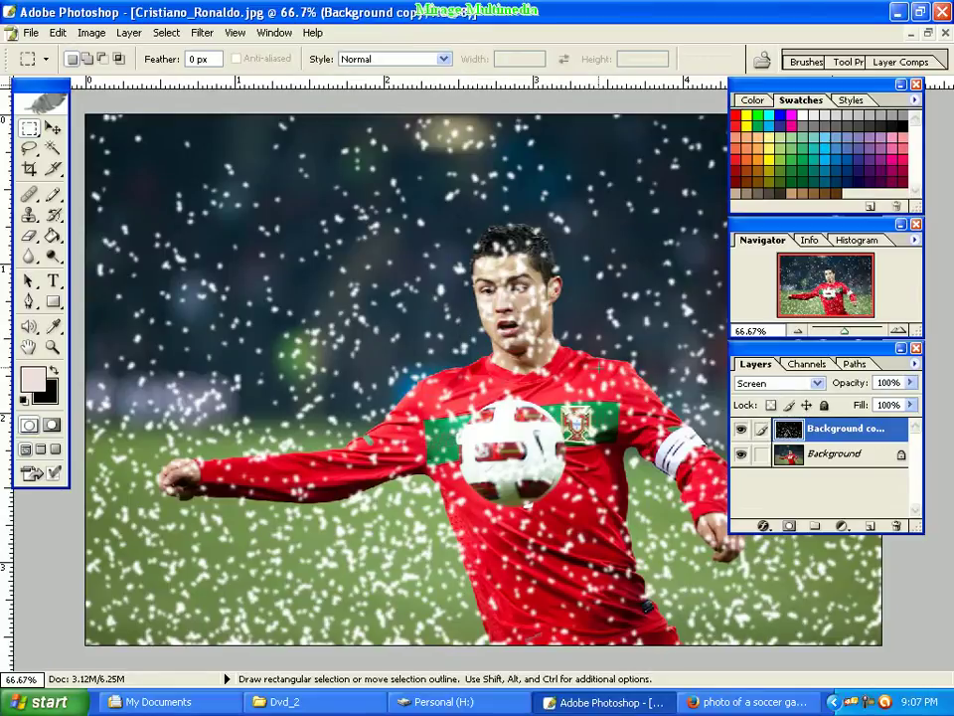